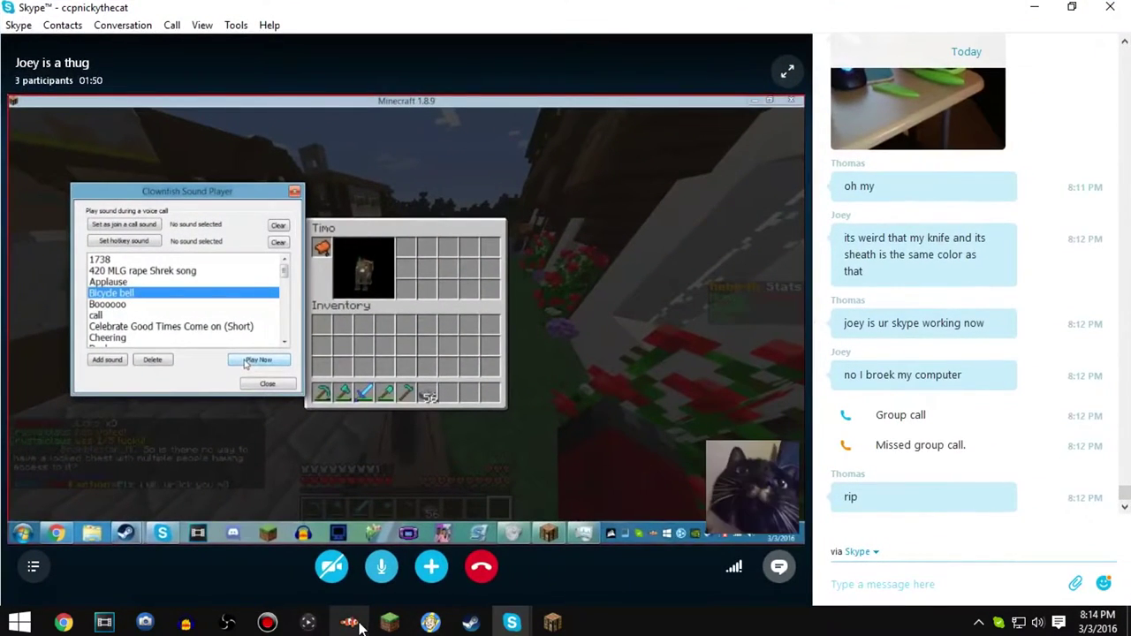
Open the Clownfish Sound Player from the tray and pick the Shrek song
left_click(351, 623)
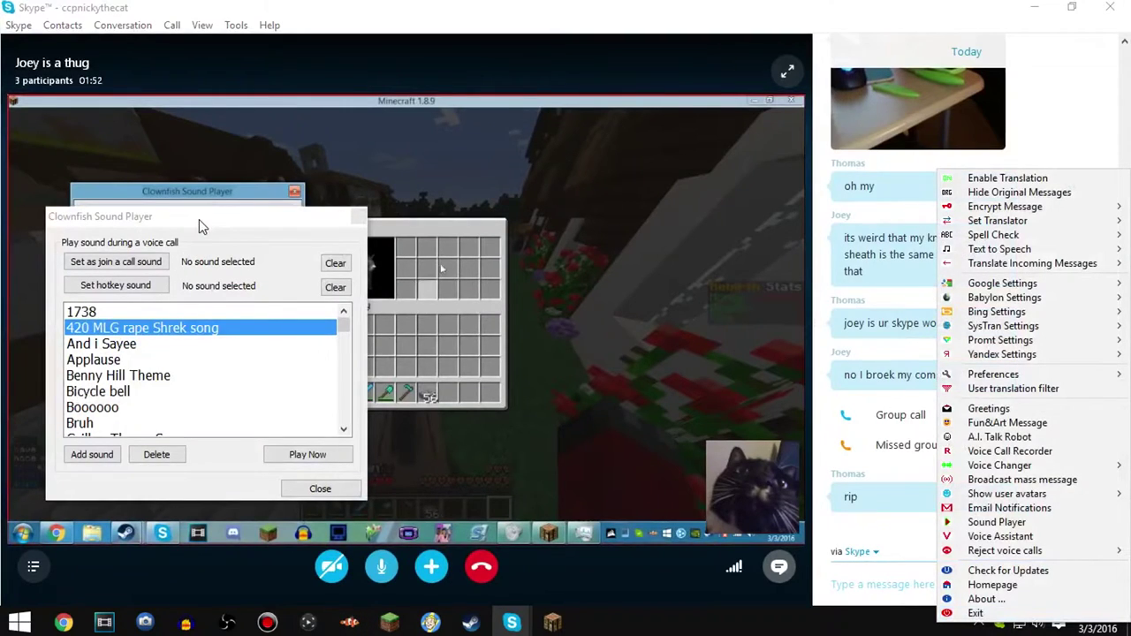
left_click_drag(201, 216, 685, 191)
scroll(608, 354, "down", 3)
scroll(608, 380, "down", 3)
scroll(608, 380, "down", 3)
scroll(619, 353, "down", 2)
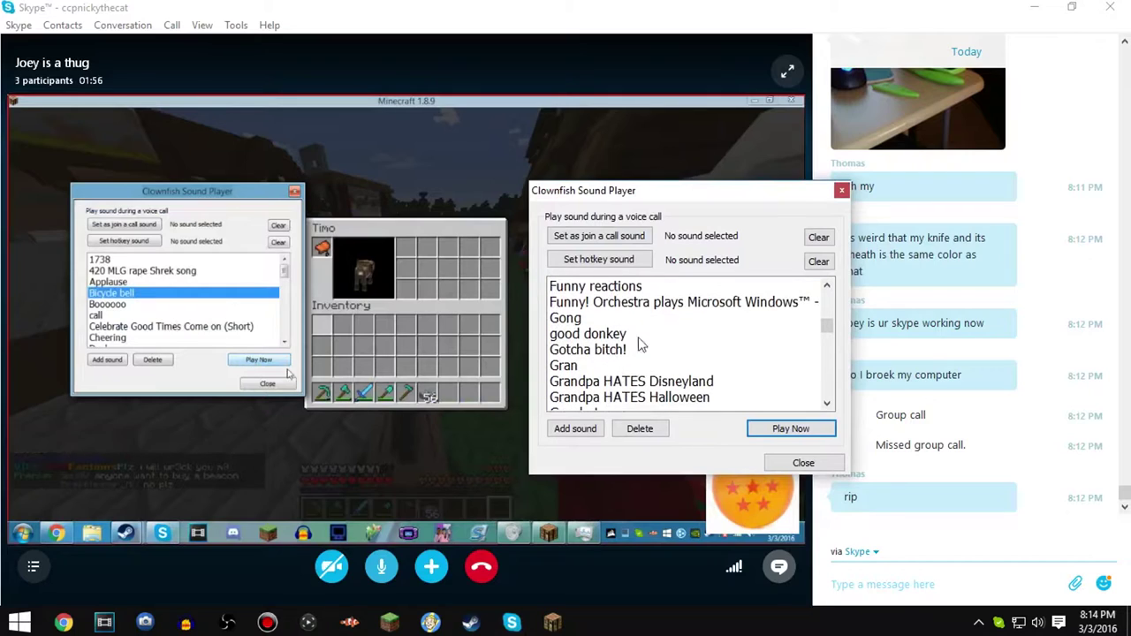
left_click(659, 302)
scroll(640, 345, "up", 3)
scroll(640, 345, "up", 3)
scroll(640, 344, "up", 3)
scroll(640, 344, "up", 2)
scroll(636, 336, "up", 3)
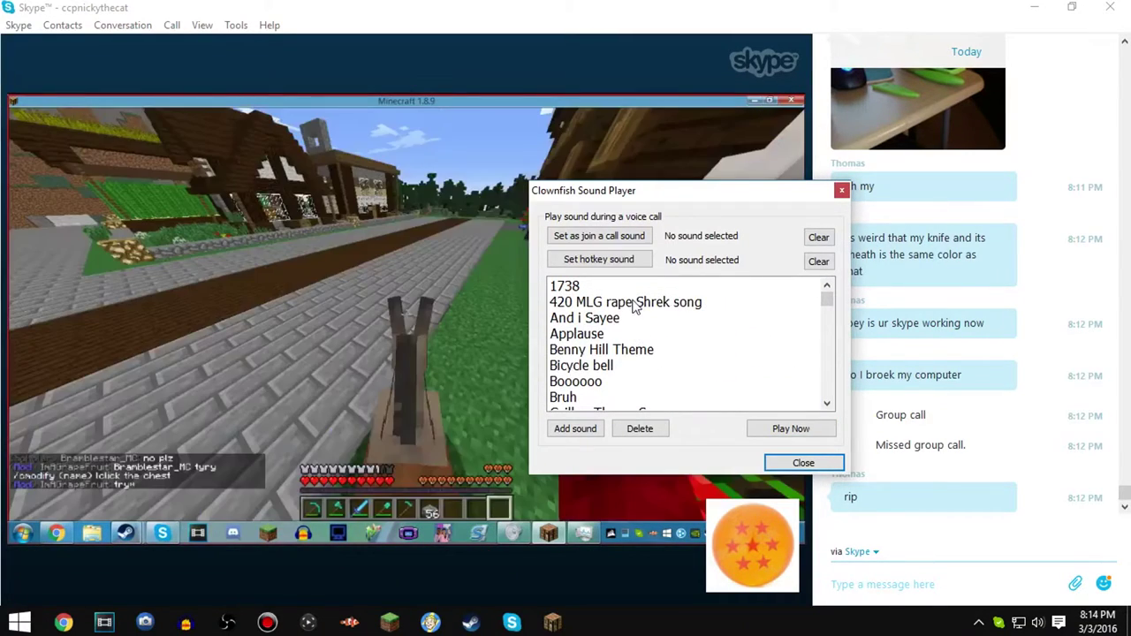
left_click(637, 304)
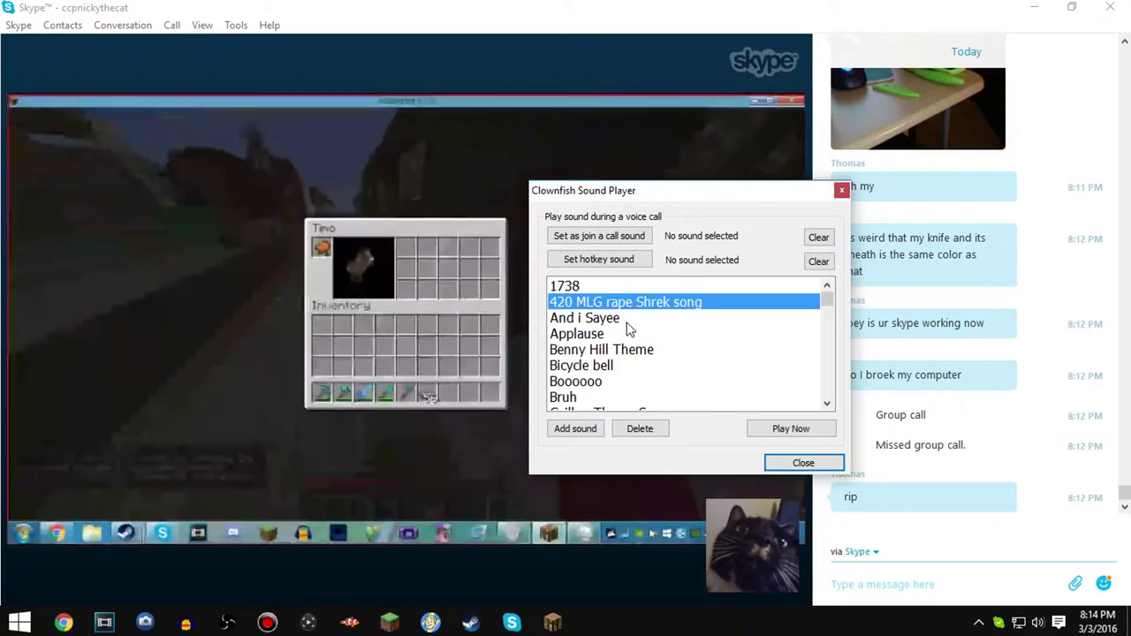
scroll(630, 328, "down", 2)
scroll(629, 328, "down", 2)
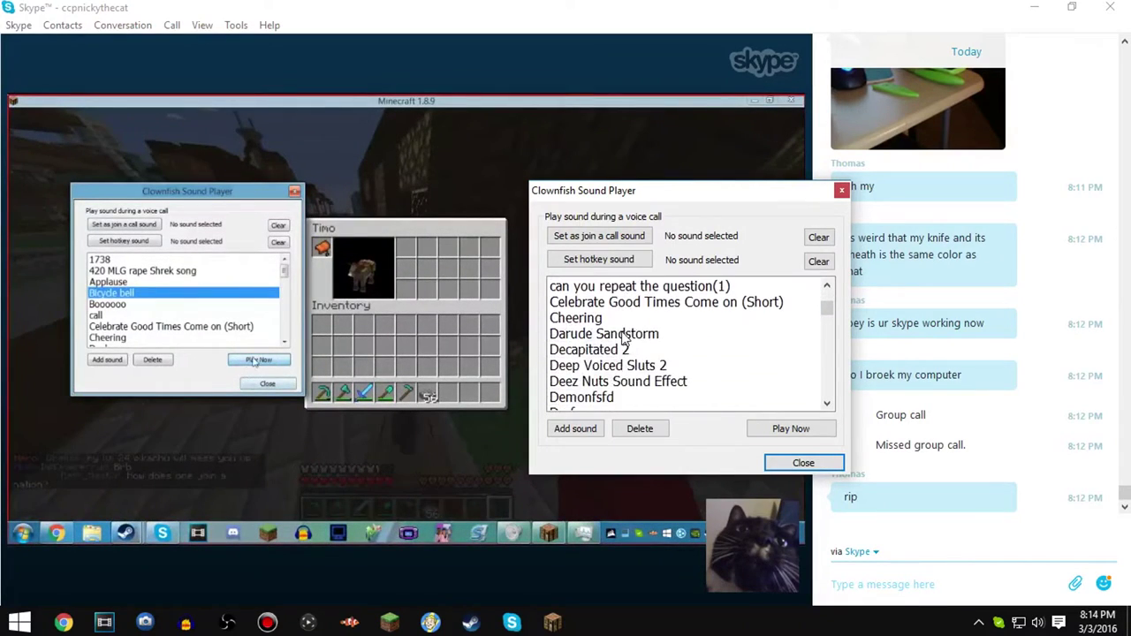
scroll(630, 328, "down", 2)
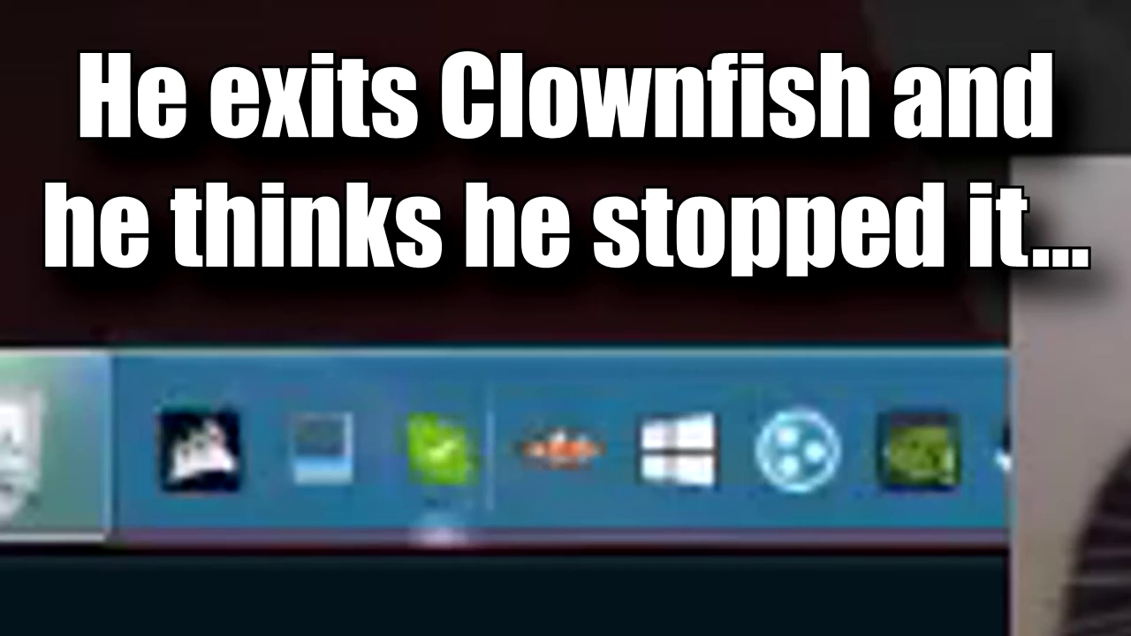
Quit and reopen Clownfish, choose the Shrek song, then switch to Funny! Orchestra
left_click(800, 433)
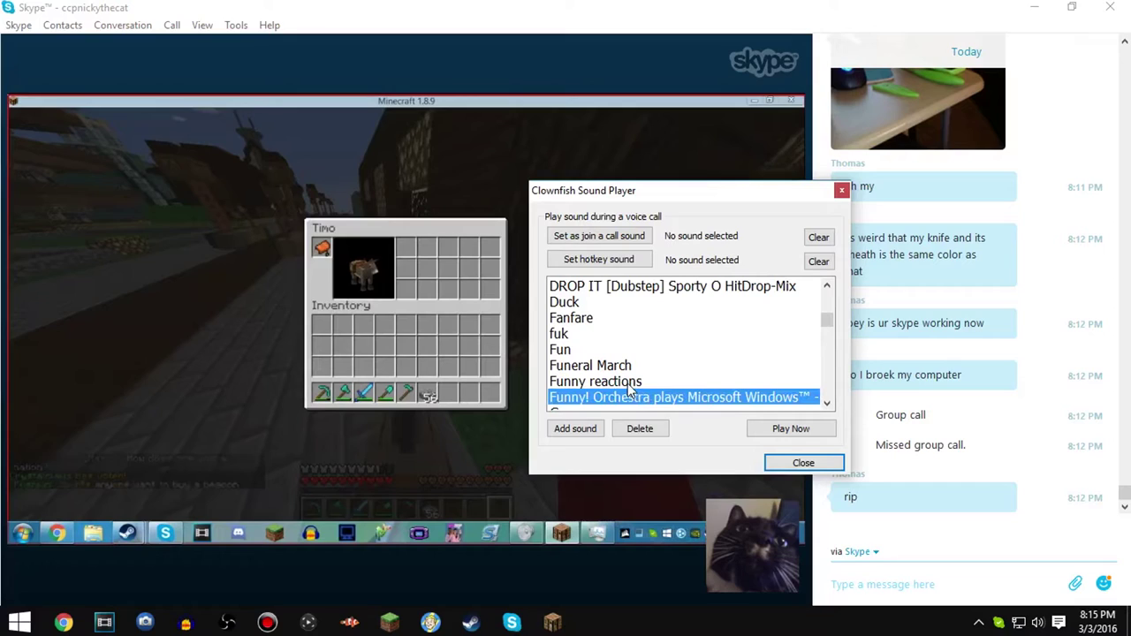
scroll(627, 383, "up", 5)
scroll(628, 383, "up", 5)
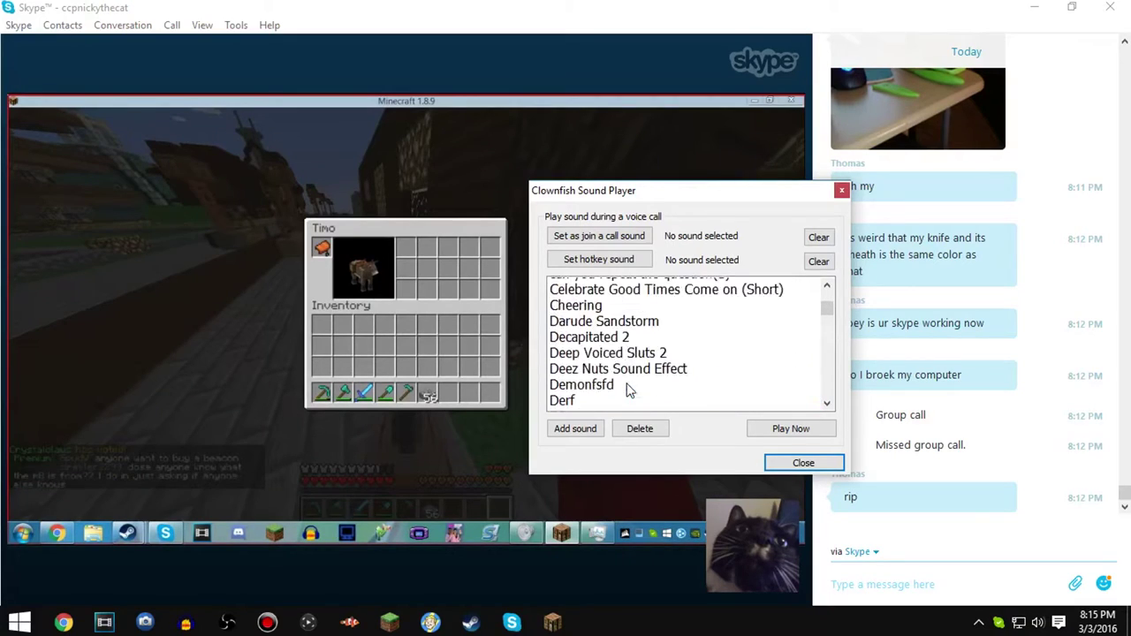
scroll(628, 383, "up", 5)
scroll(628, 389, "up", 1)
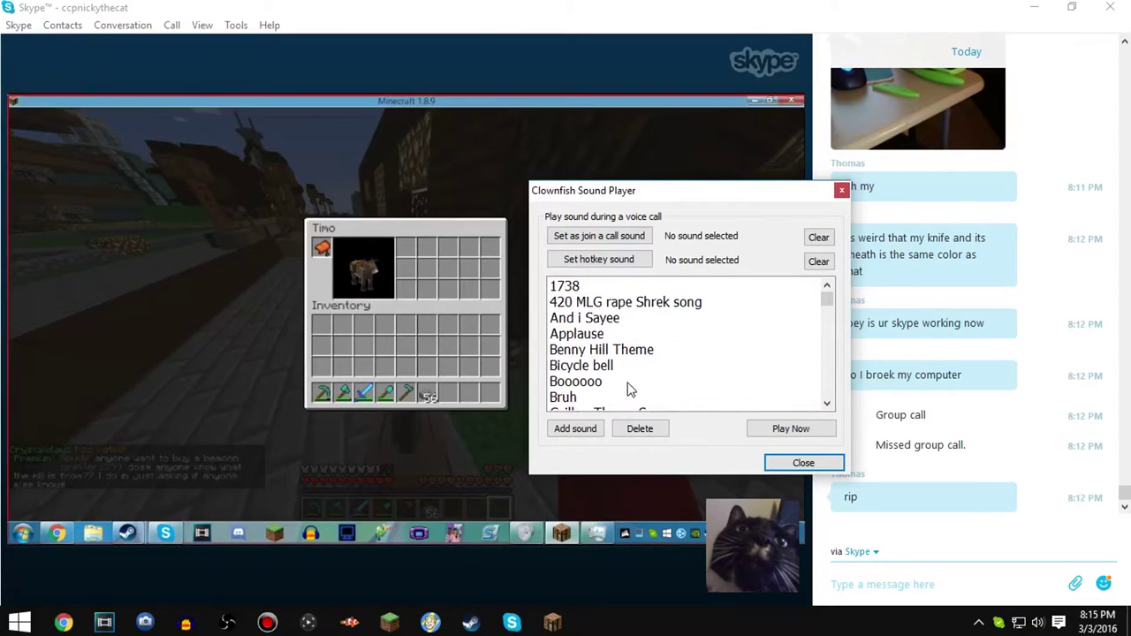
left_click(624, 302)
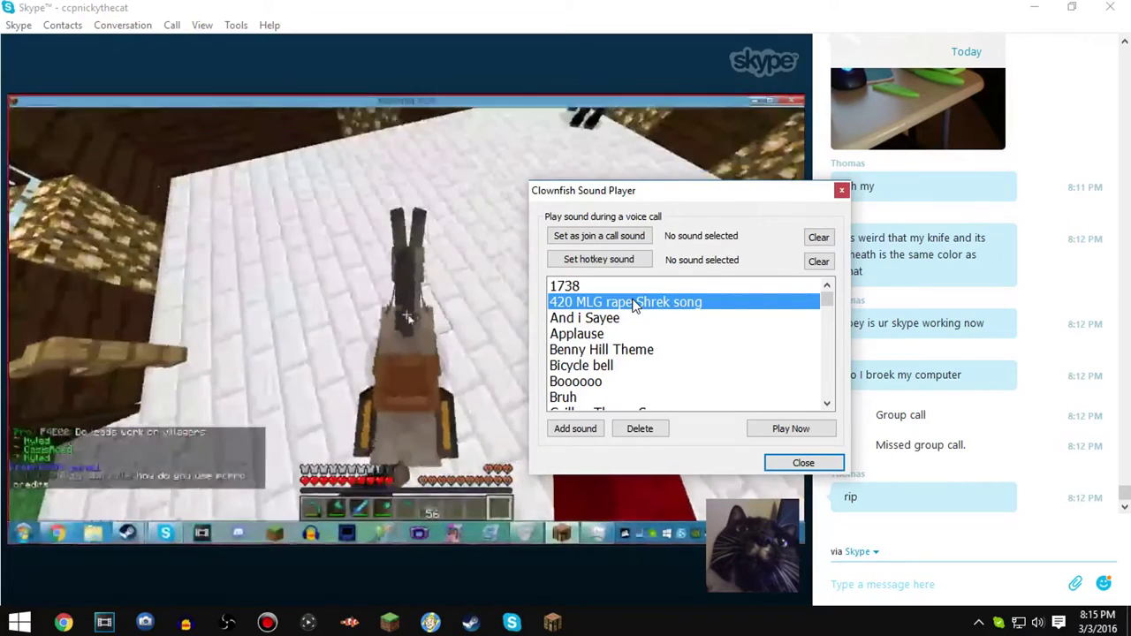
scroll(628, 370, "down", 5)
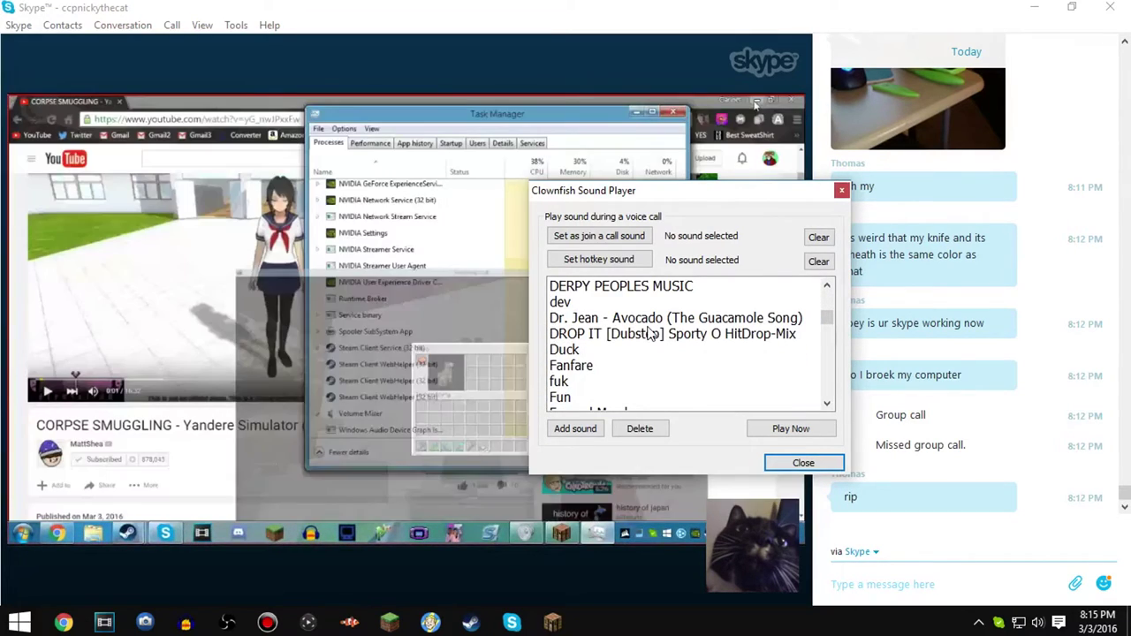
scroll(663, 334, "down", 4)
left_click(663, 334)
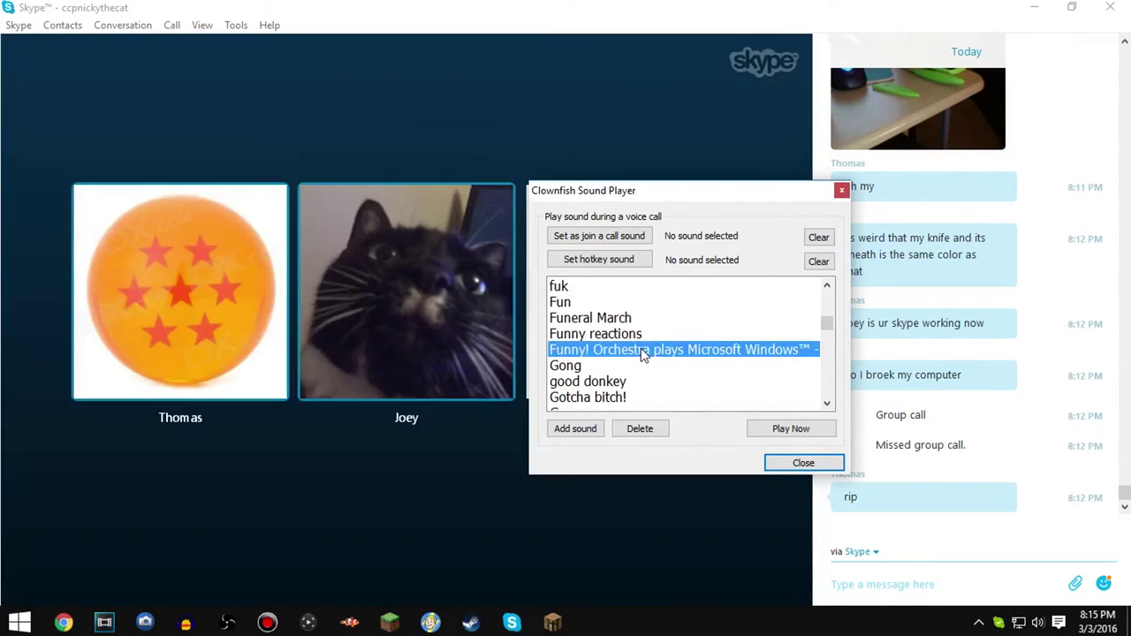
Close the Sound Player and toggle the call view full screen and back
key("Escape")
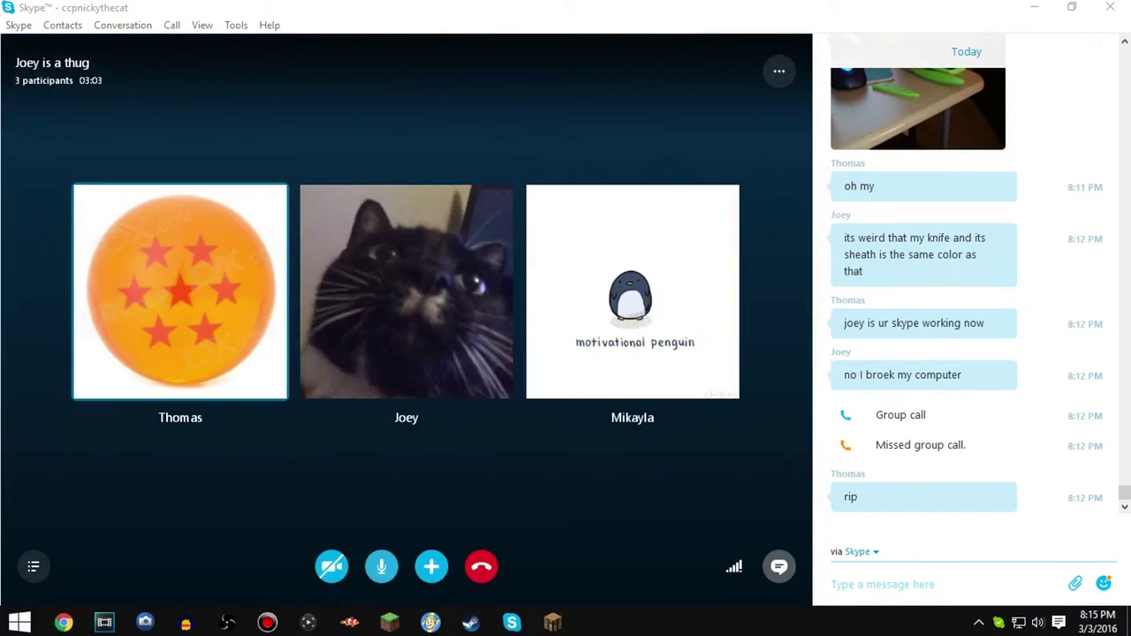
double_click(501, 121)
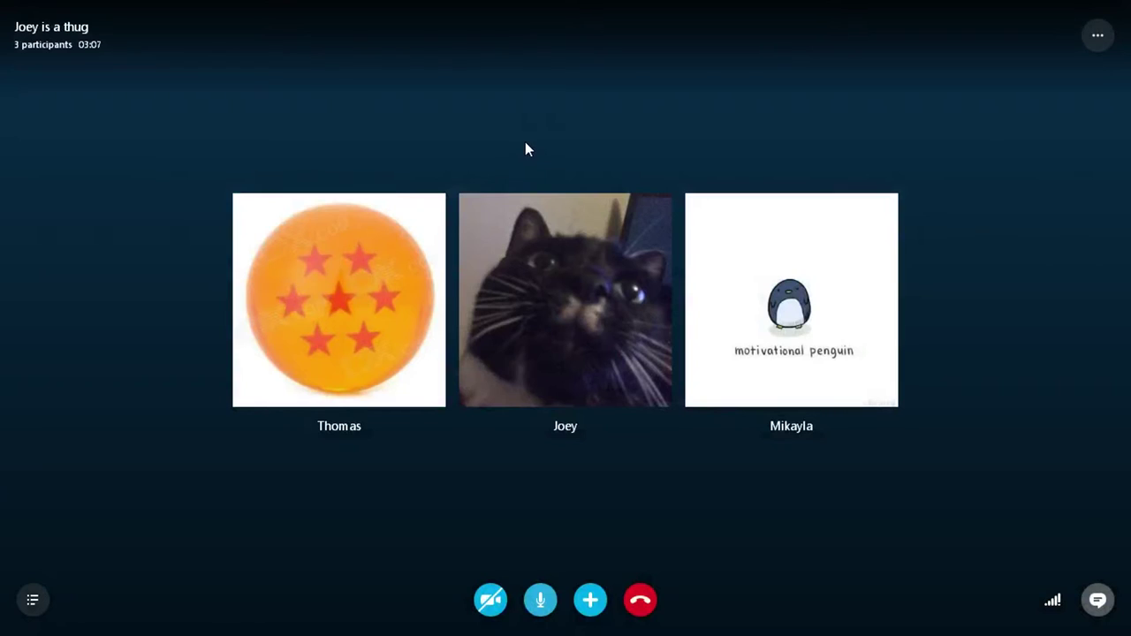
key("Escape")
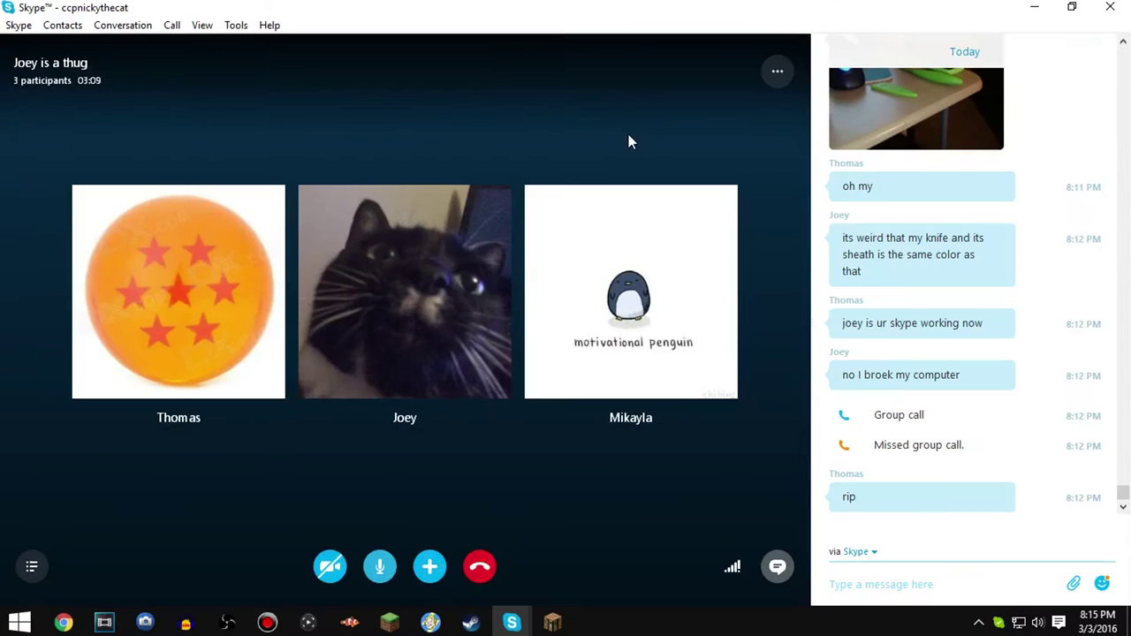